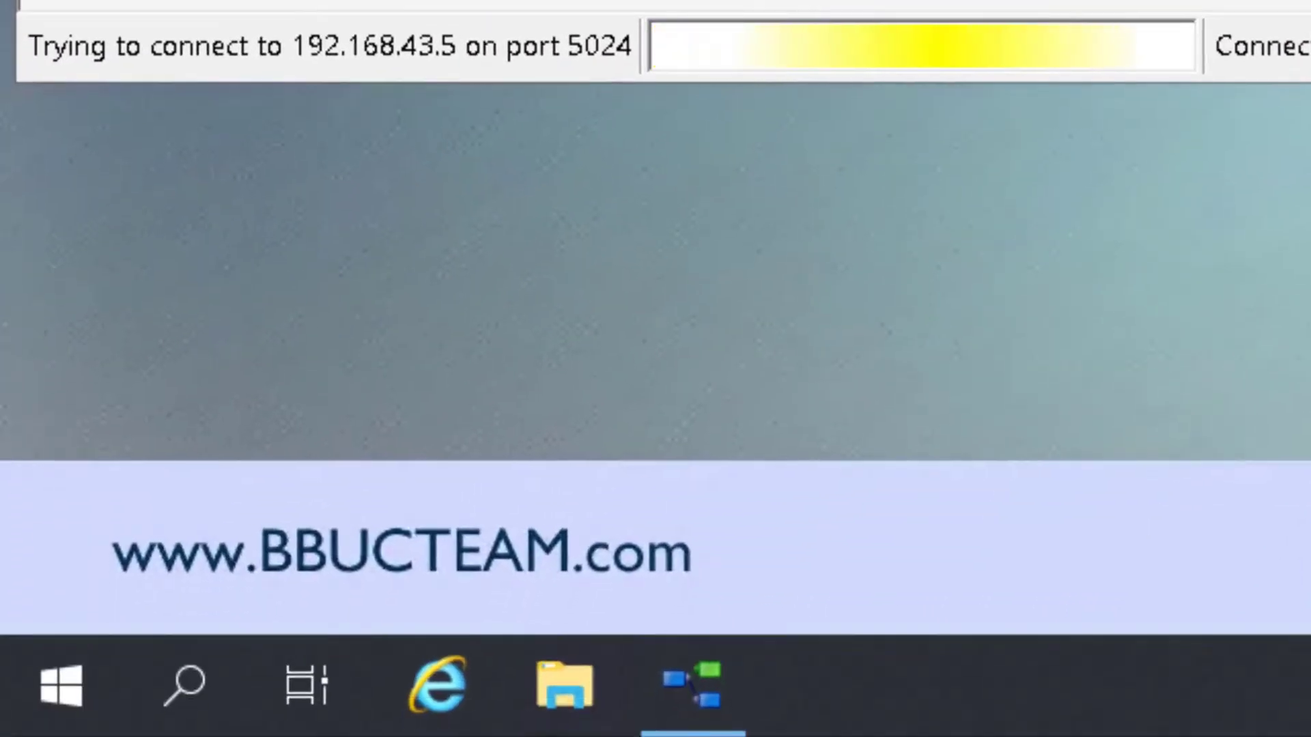
Step: Open the Windows Services console by running services.msc
{"action": "key", "text": "super+r"}
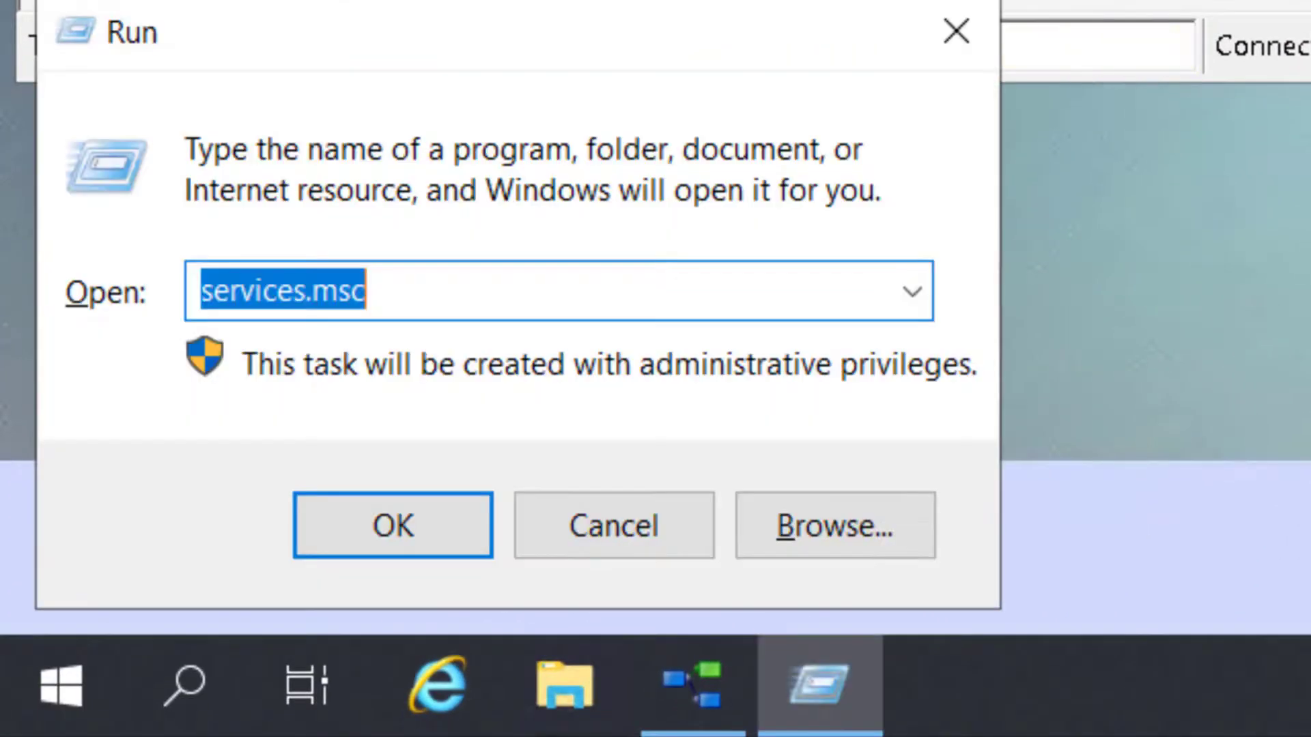
{"action": "type", "text": "se"}
{"action": "key", "text": "Down"}
{"action": "key", "text": "Return"}
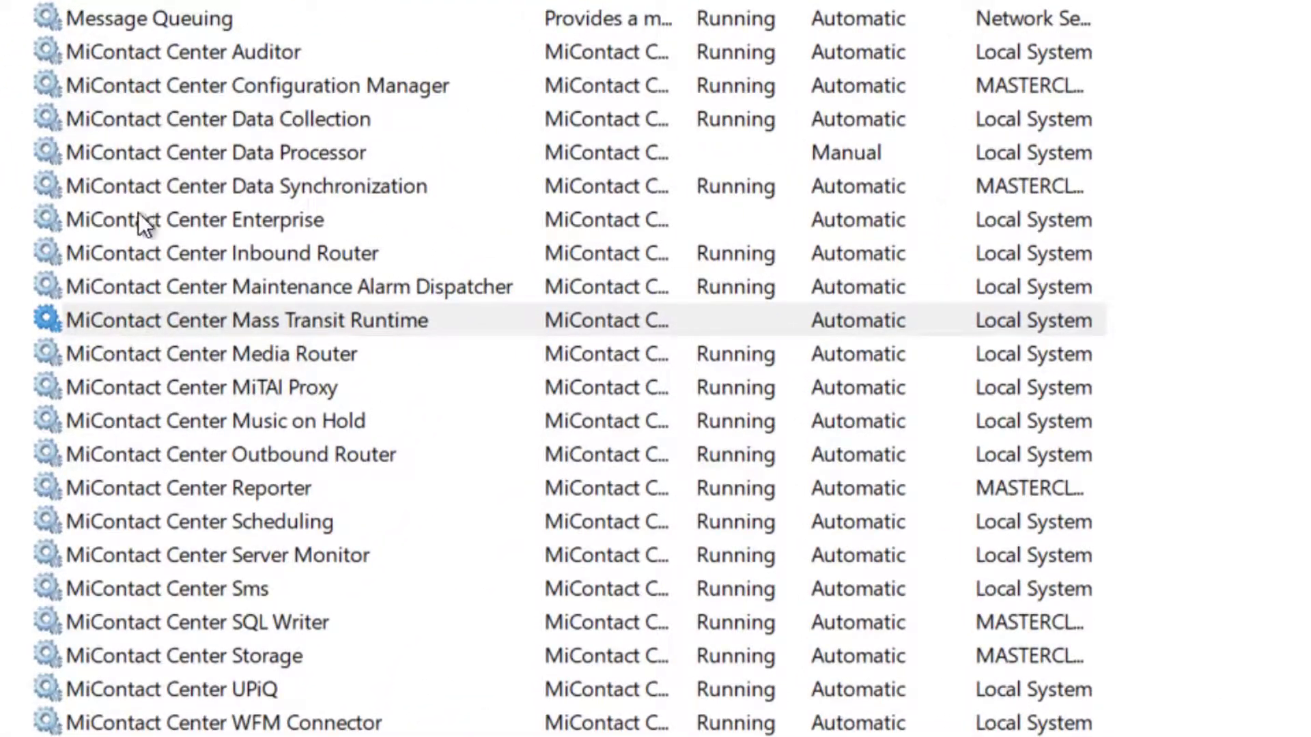
Step: Try to start the MiContact Center Enterprise service and refresh the service list
{"action": "left_click", "coordinate": [140, 219]}
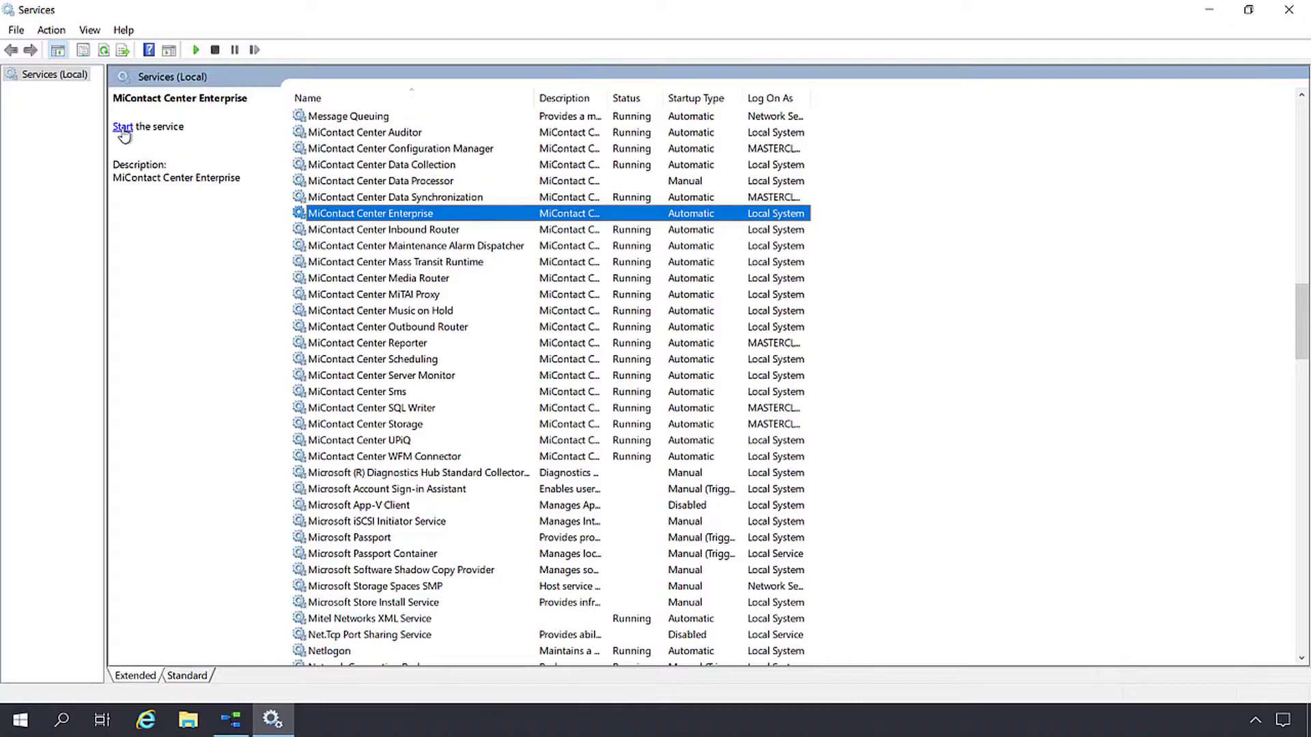
{"action": "left_click", "coordinate": [123, 128]}
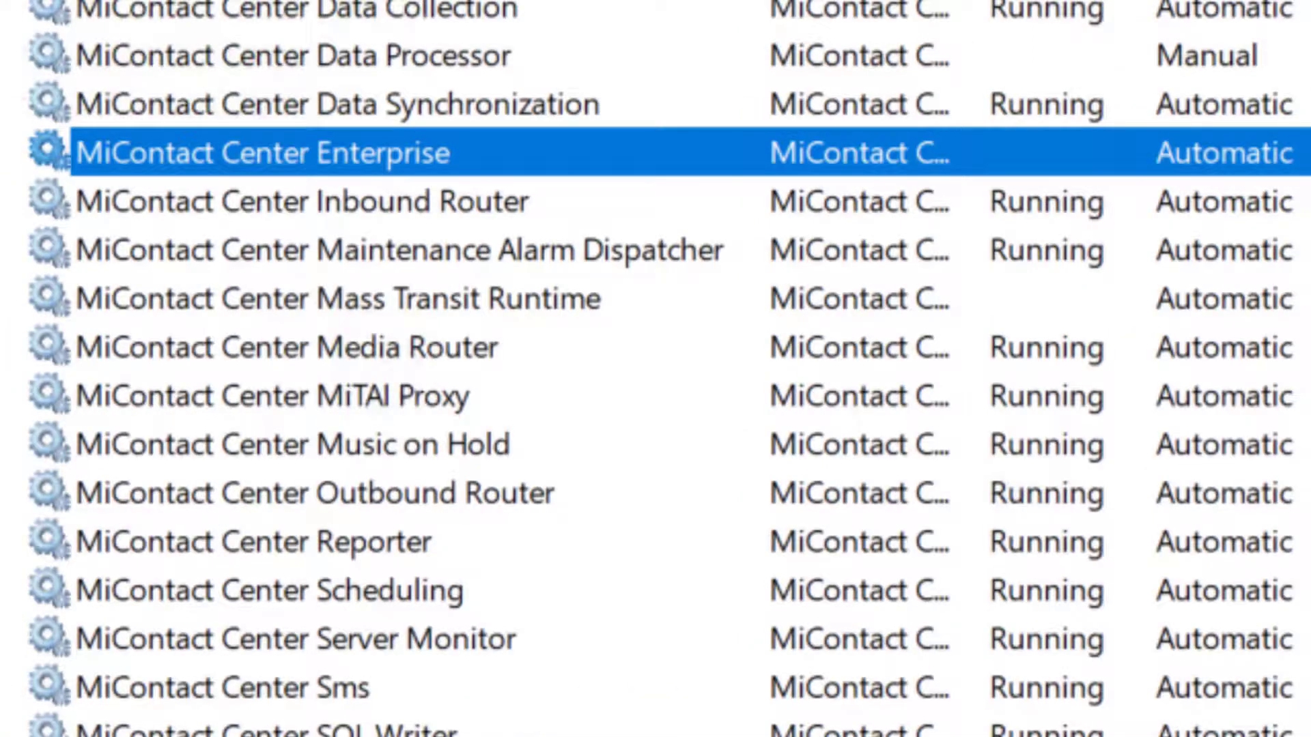
{"action": "left_click_drag", "start_coordinate": [933, 295], "coordinate": [642, 306]}
{"action": "left_click_drag", "start_coordinate": [736, 381], "coordinate": [721, 206]}
{"action": "key", "text": "F5"}
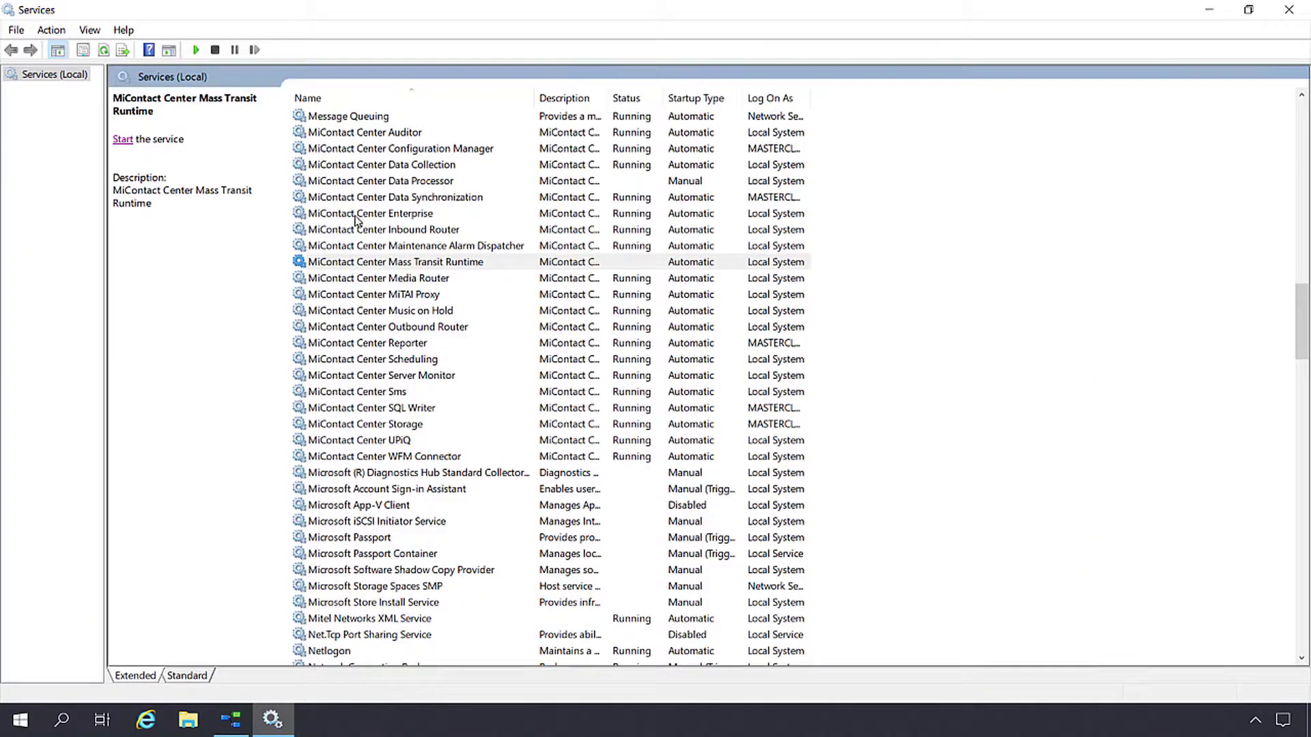
Step: Stop the MiContact Center Enterprise and MiContact Center Mass Transit Runtime services
{"action": "left_click", "coordinate": [225, 157]}
{"action": "left_click", "coordinate": [123, 127]}
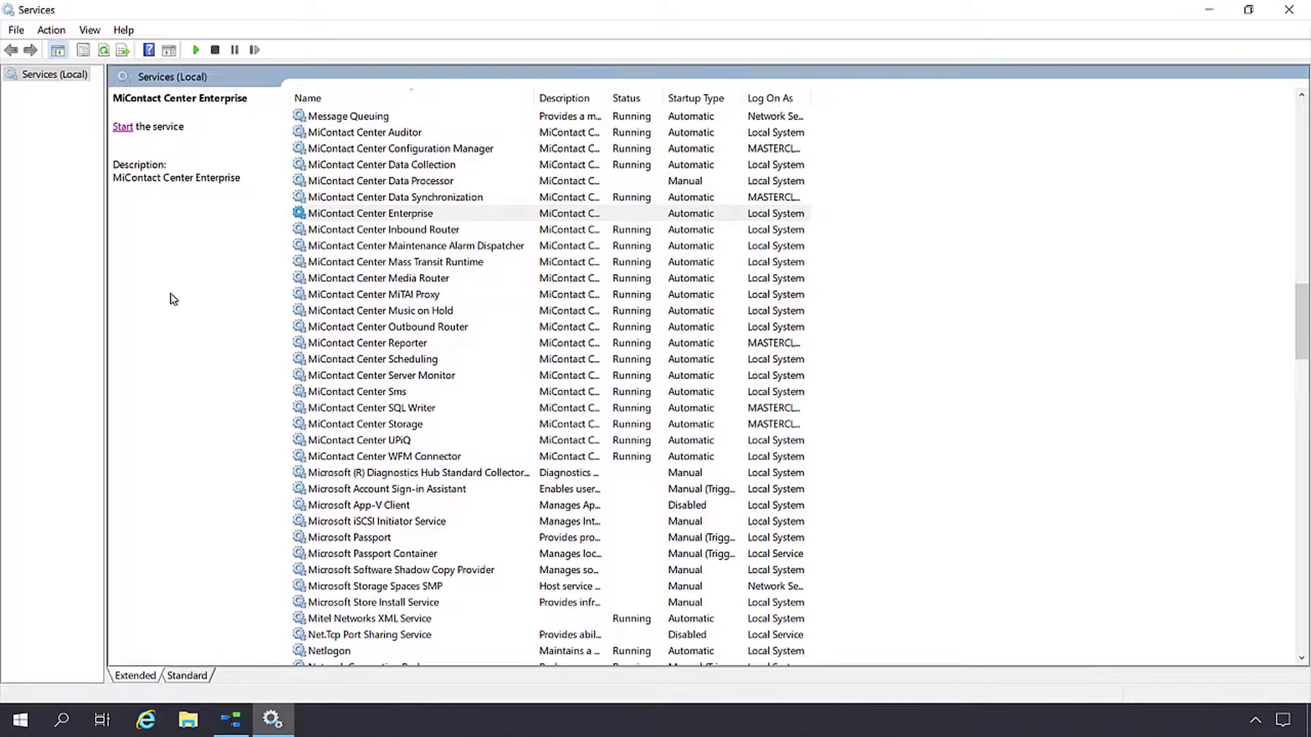
{"action": "left_click", "coordinate": [328, 261]}
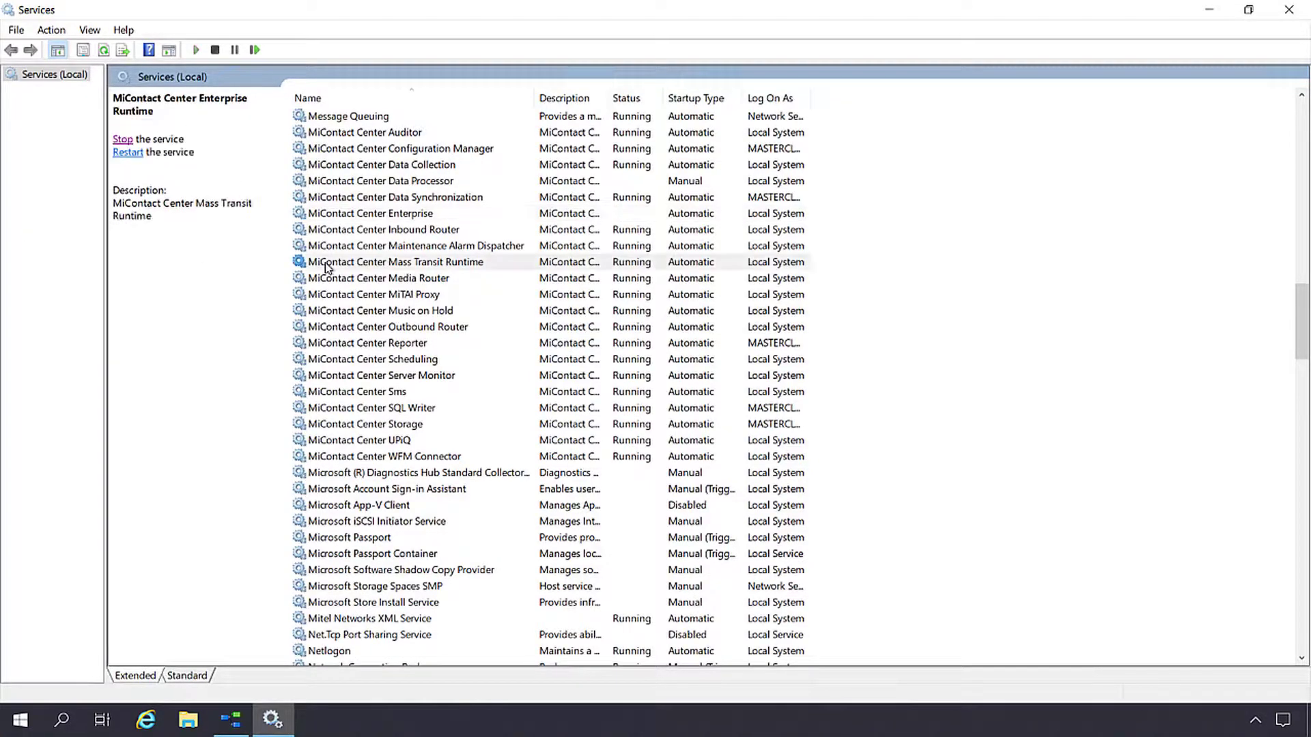
{"action": "left_click", "coordinate": [123, 139]}
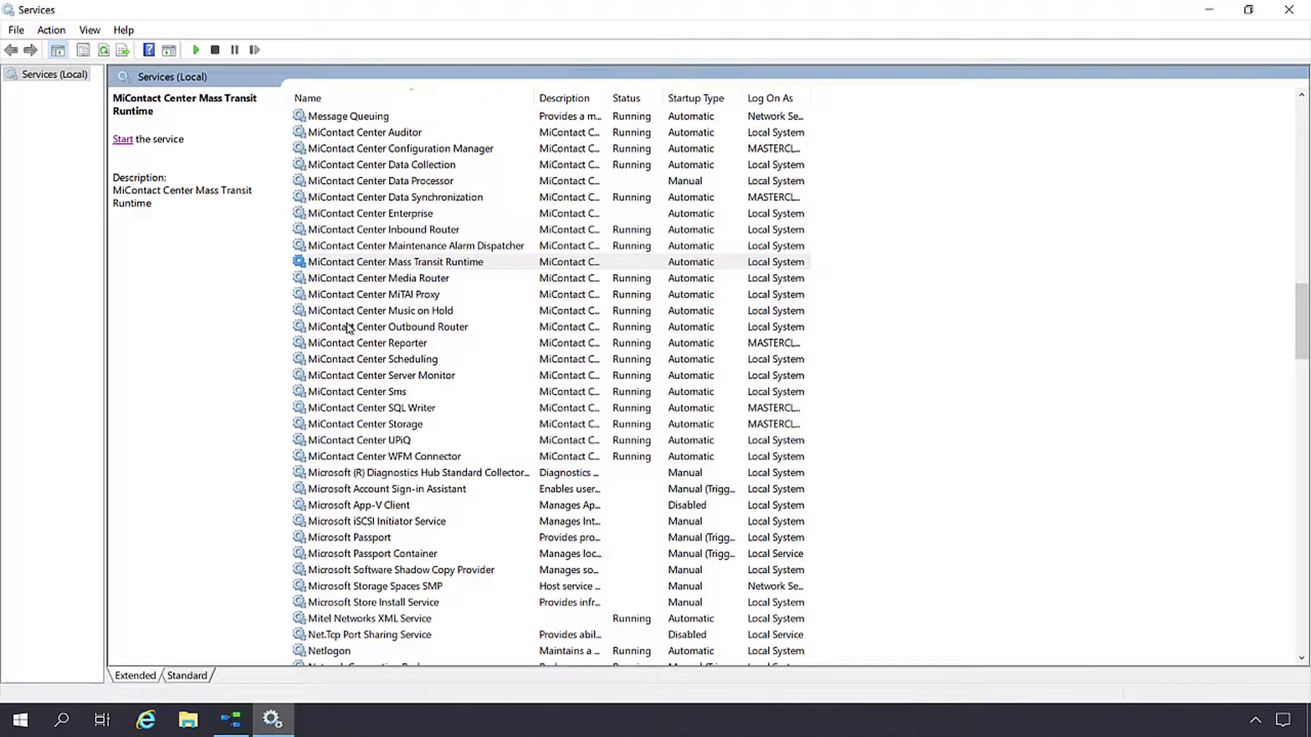
Step: Stop the Message Queuing service
{"action": "left_click", "coordinate": [346, 214]}
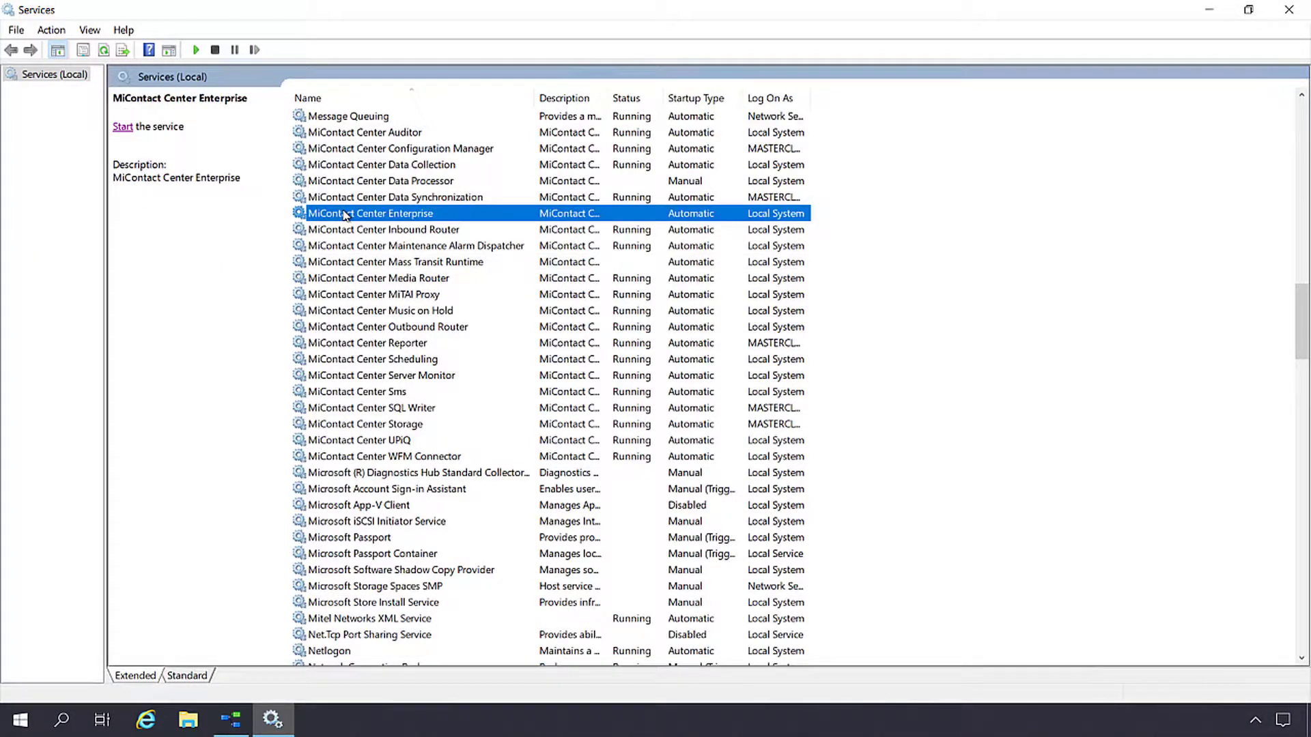
{"action": "left_click", "coordinate": [342, 122]}
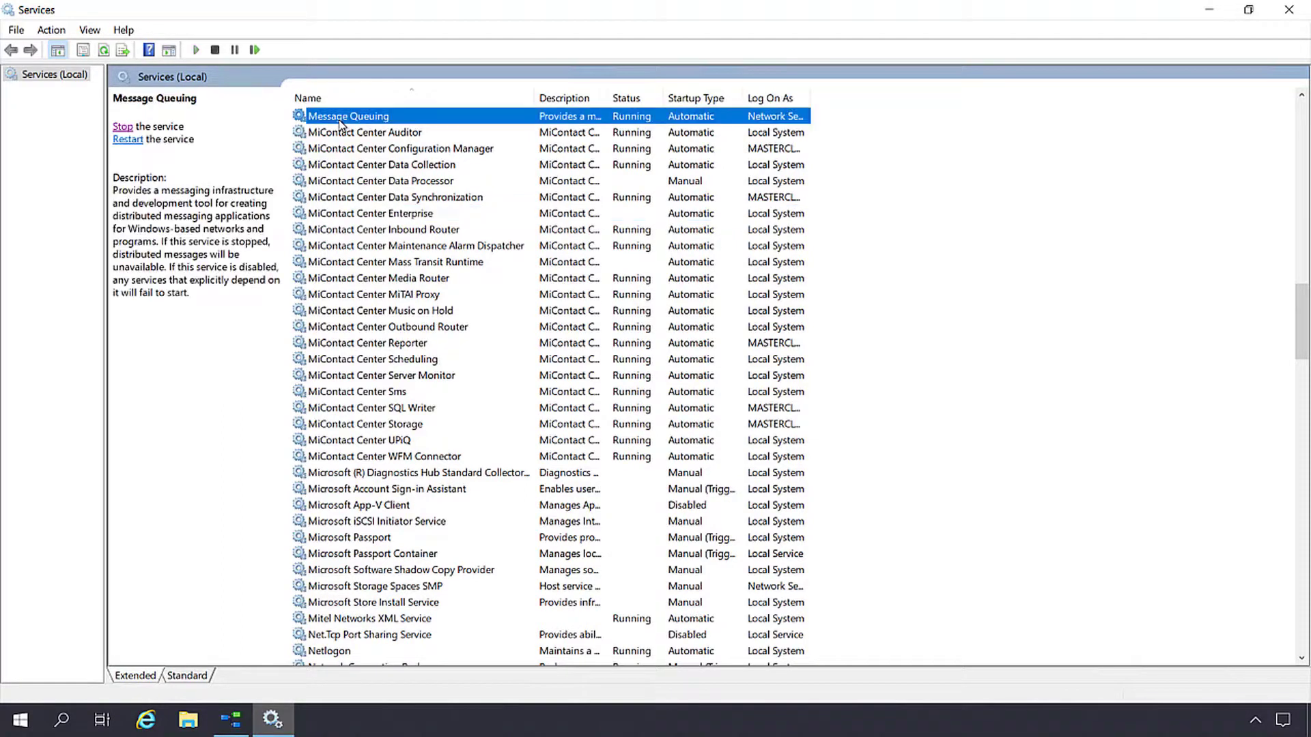
{"action": "left_click", "coordinate": [125, 127]}
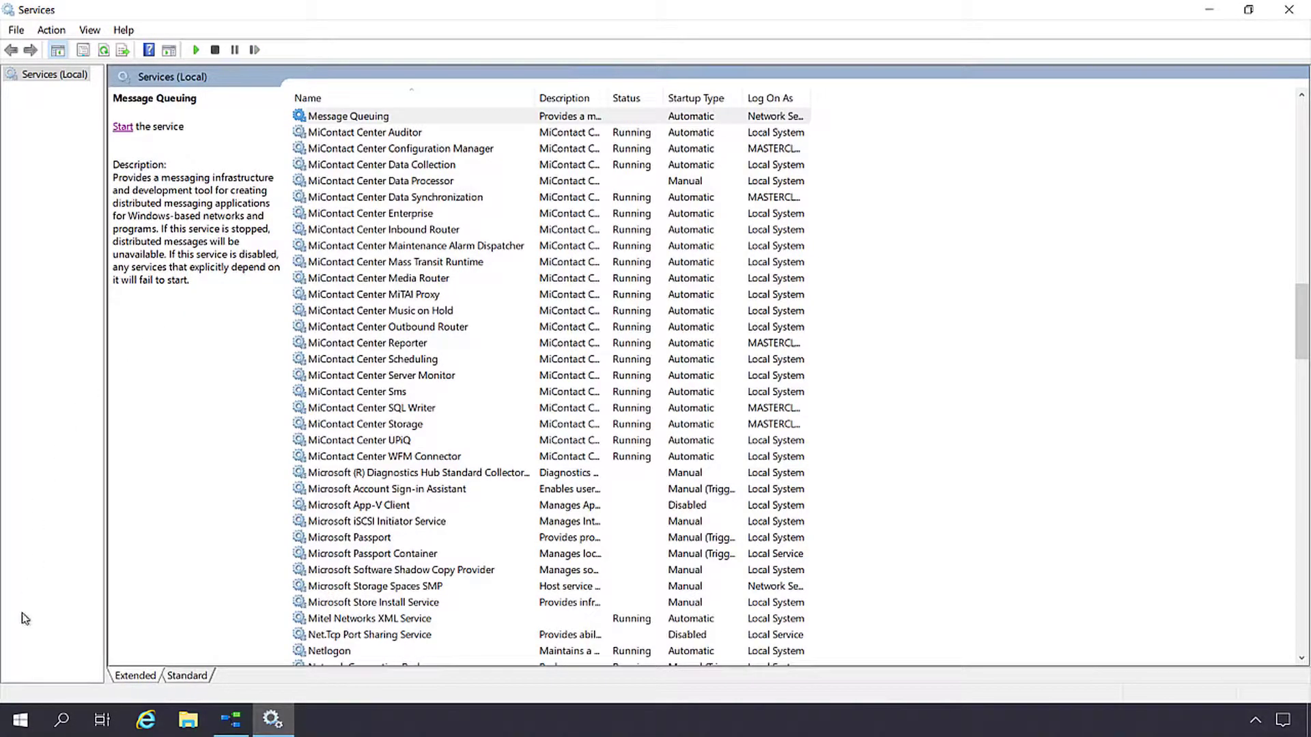
Step: Open Computer Management and expand the Message Queuing private queues, widening the tree so the queue names are readable
{"action": "right_click", "coordinate": [21, 721]}
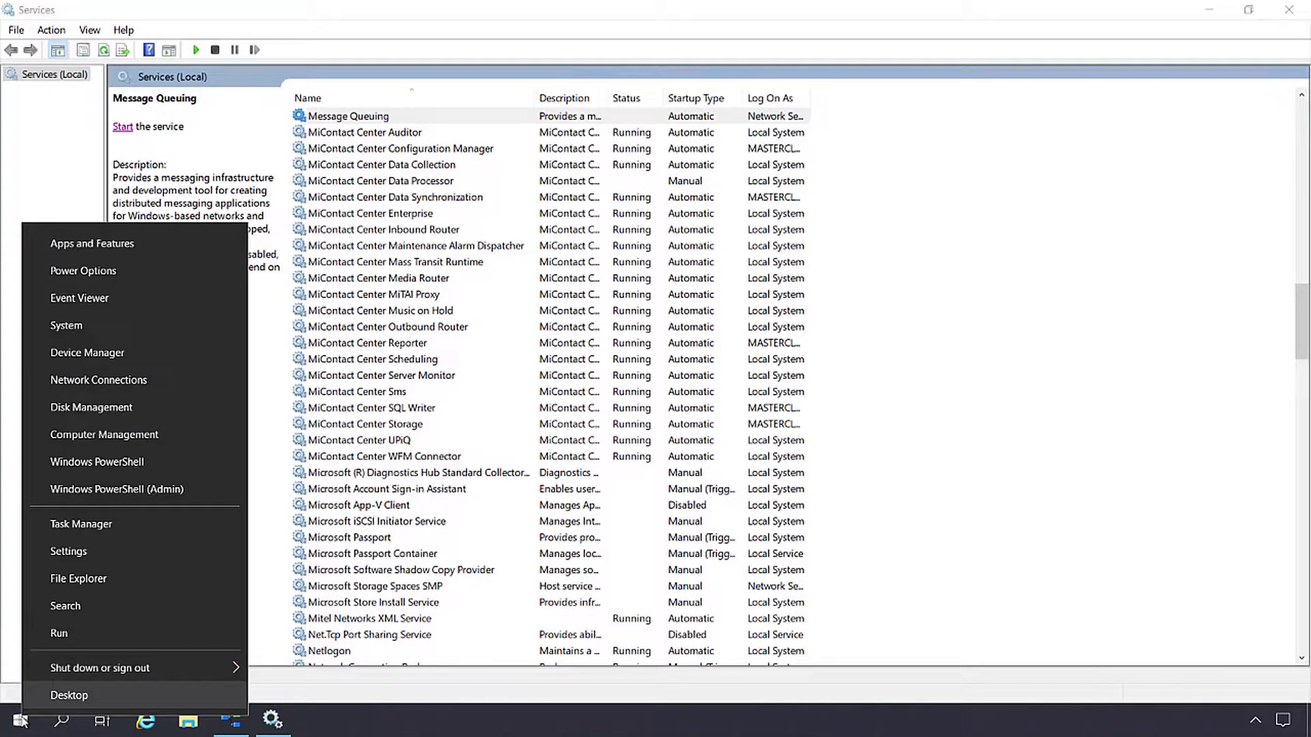
{"action": "left_click", "coordinate": [194, 428]}
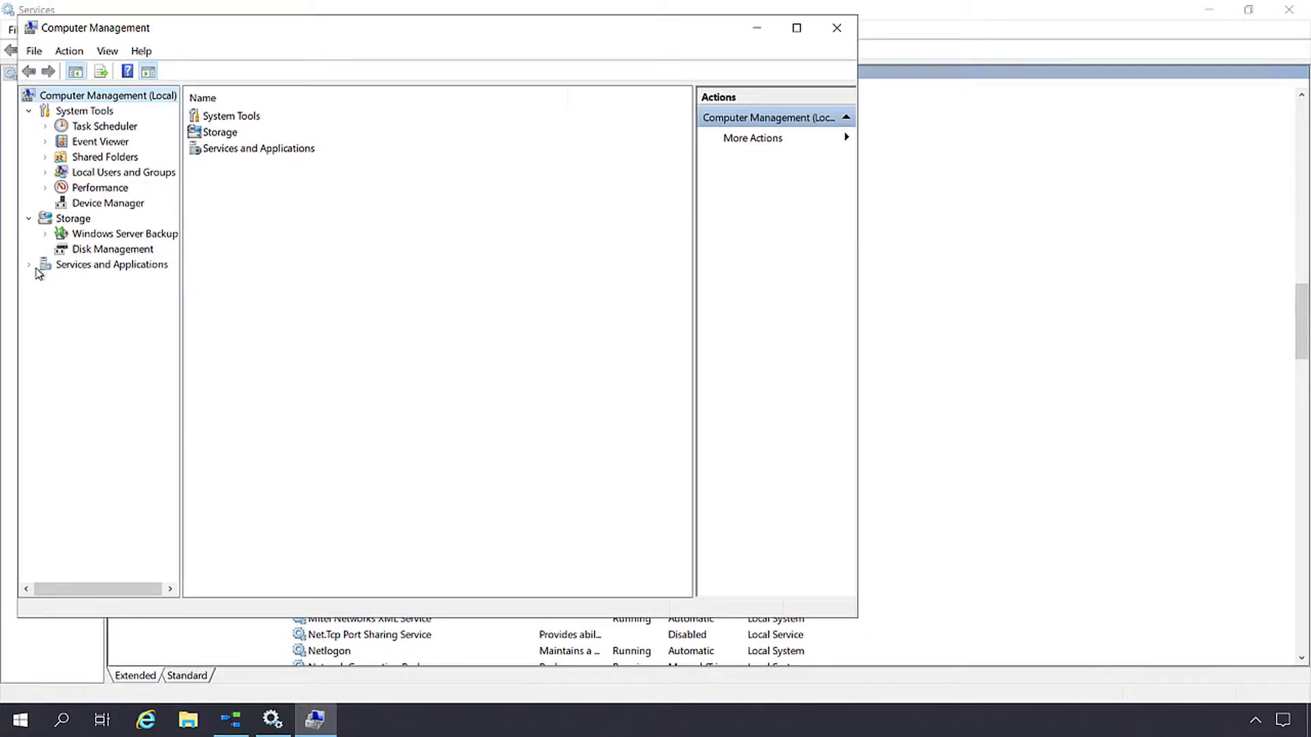
{"action": "left_click", "coordinate": [30, 266]}
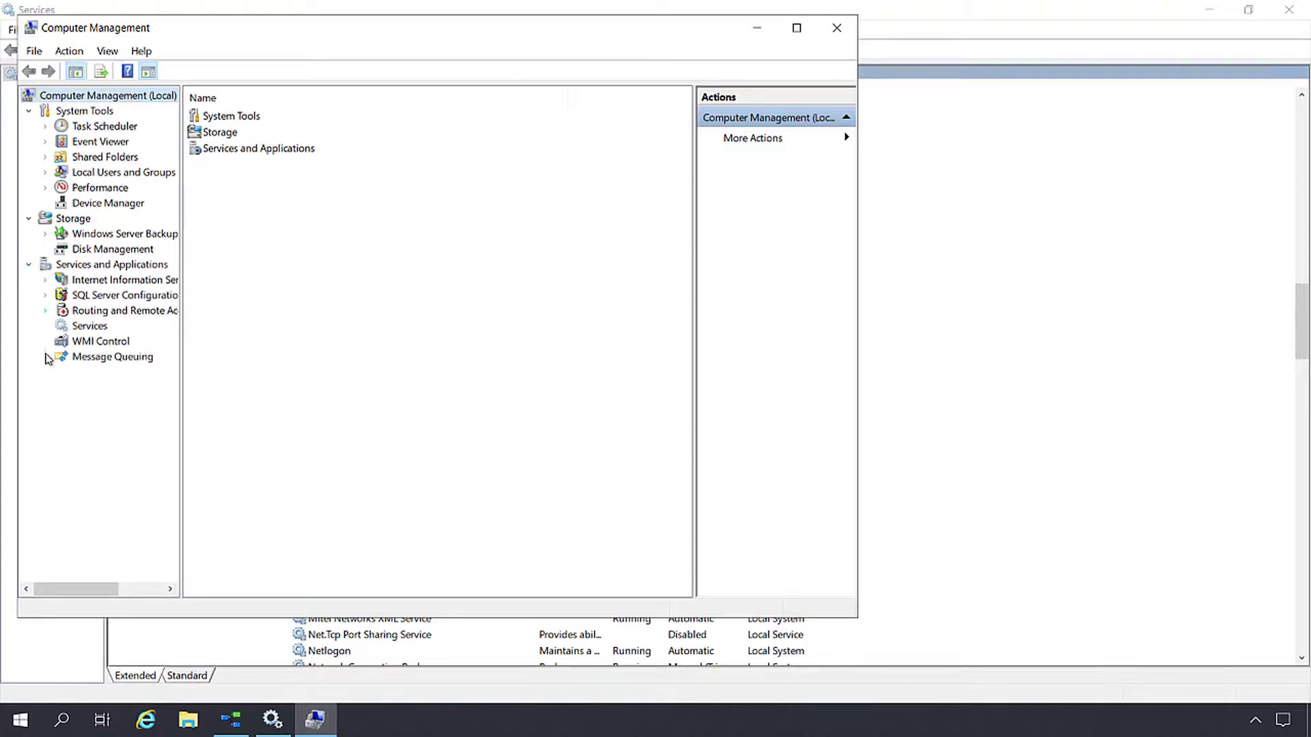
{"action": "left_click", "coordinate": [46, 357]}
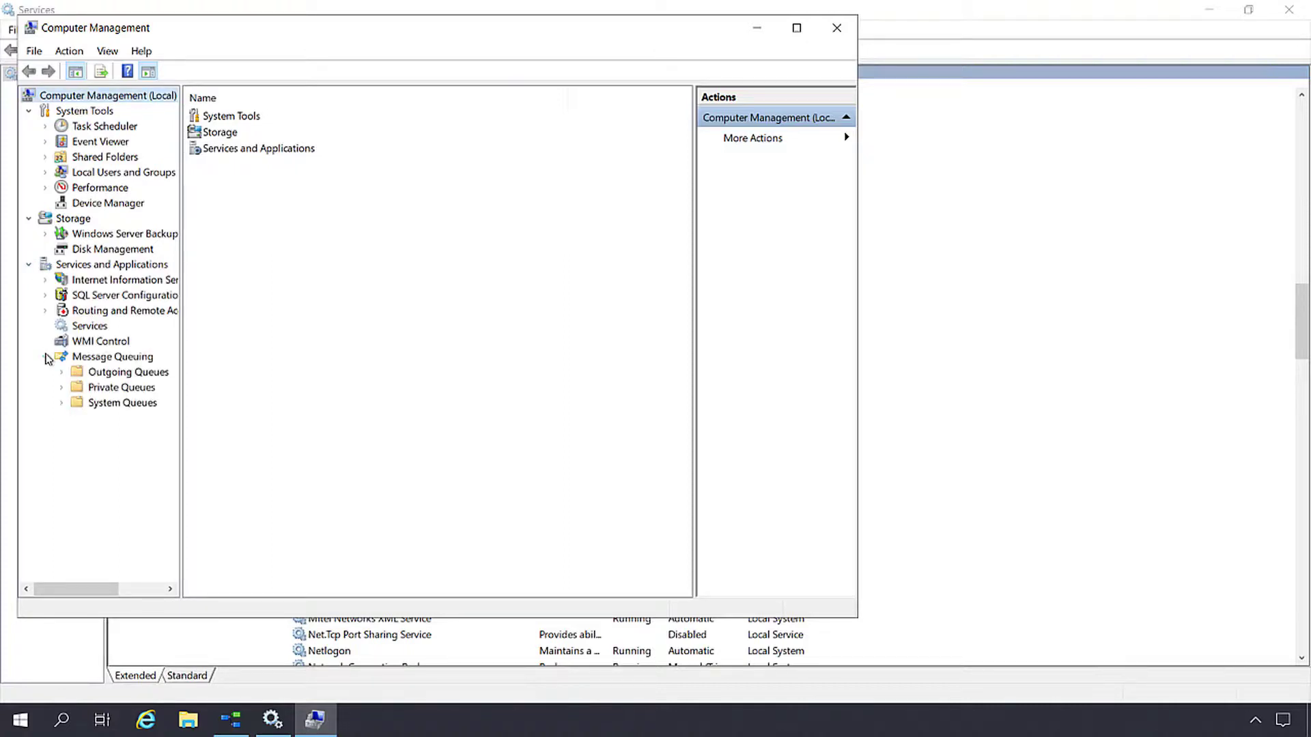
{"action": "left_click", "coordinate": [61, 387]}
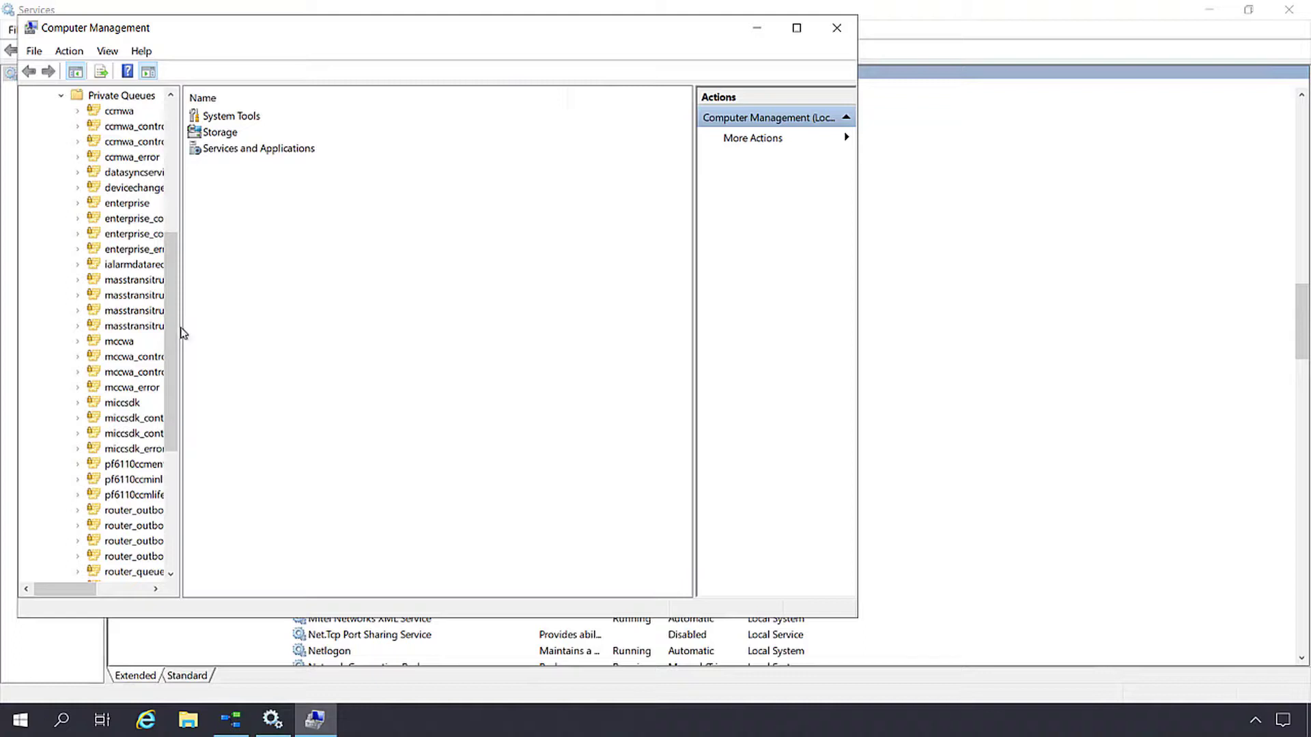
{"action": "left_click_drag", "start_coordinate": [180, 330], "coordinate": [328, 318]}
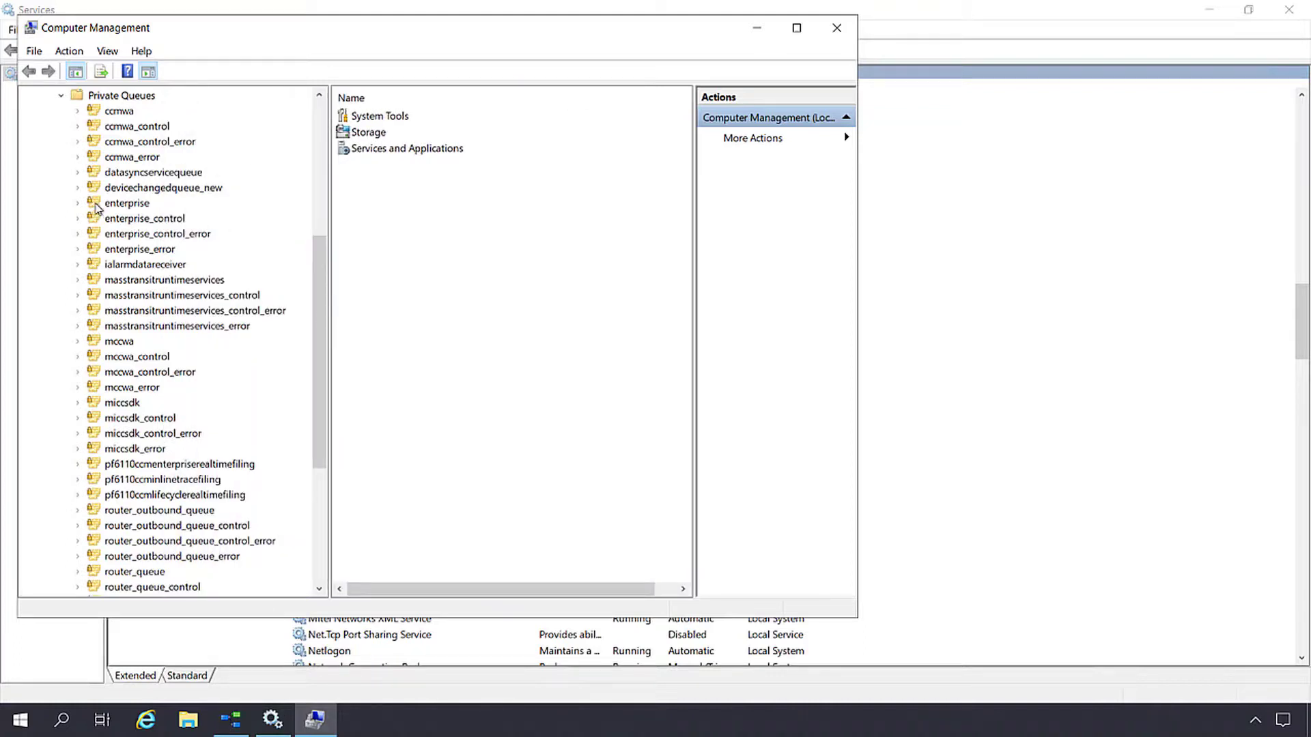
Step: Purge all queue messages of the enterprise private queue and close Computer Management
{"action": "left_click", "coordinate": [77, 203]}
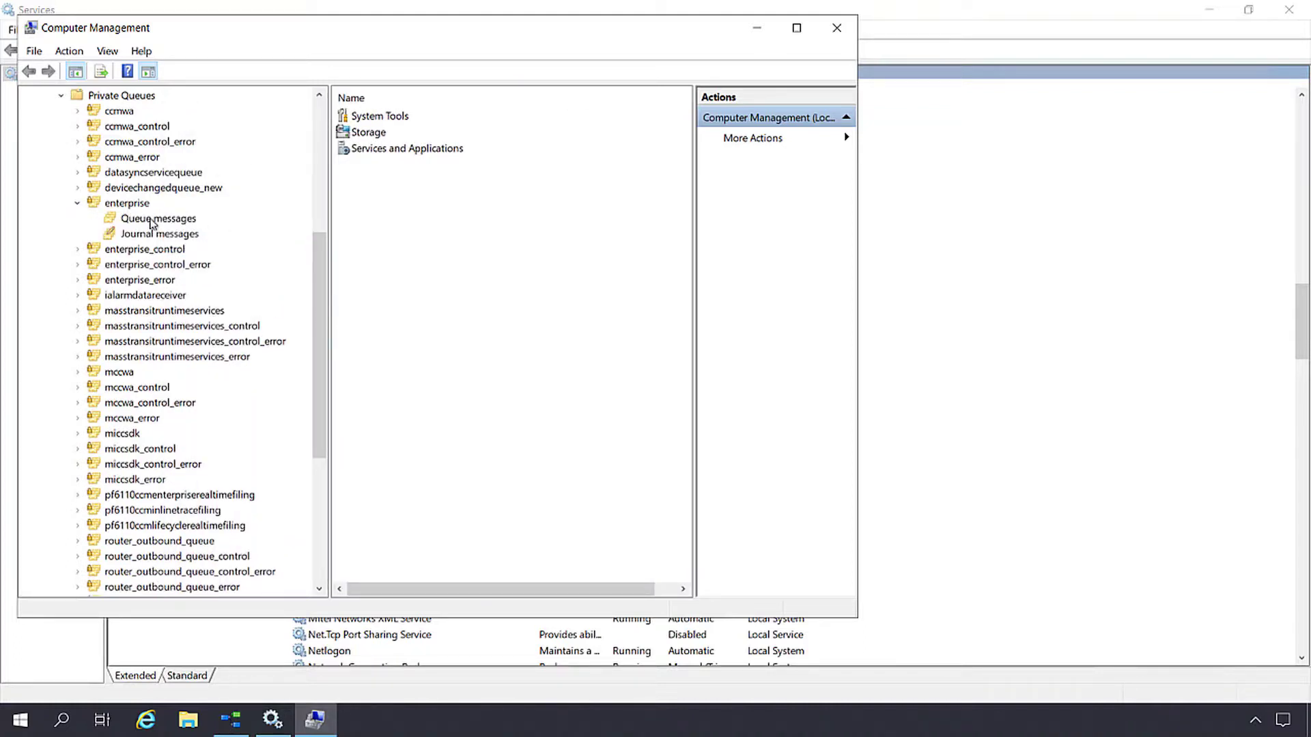
{"action": "left_click", "coordinate": [153, 222]}
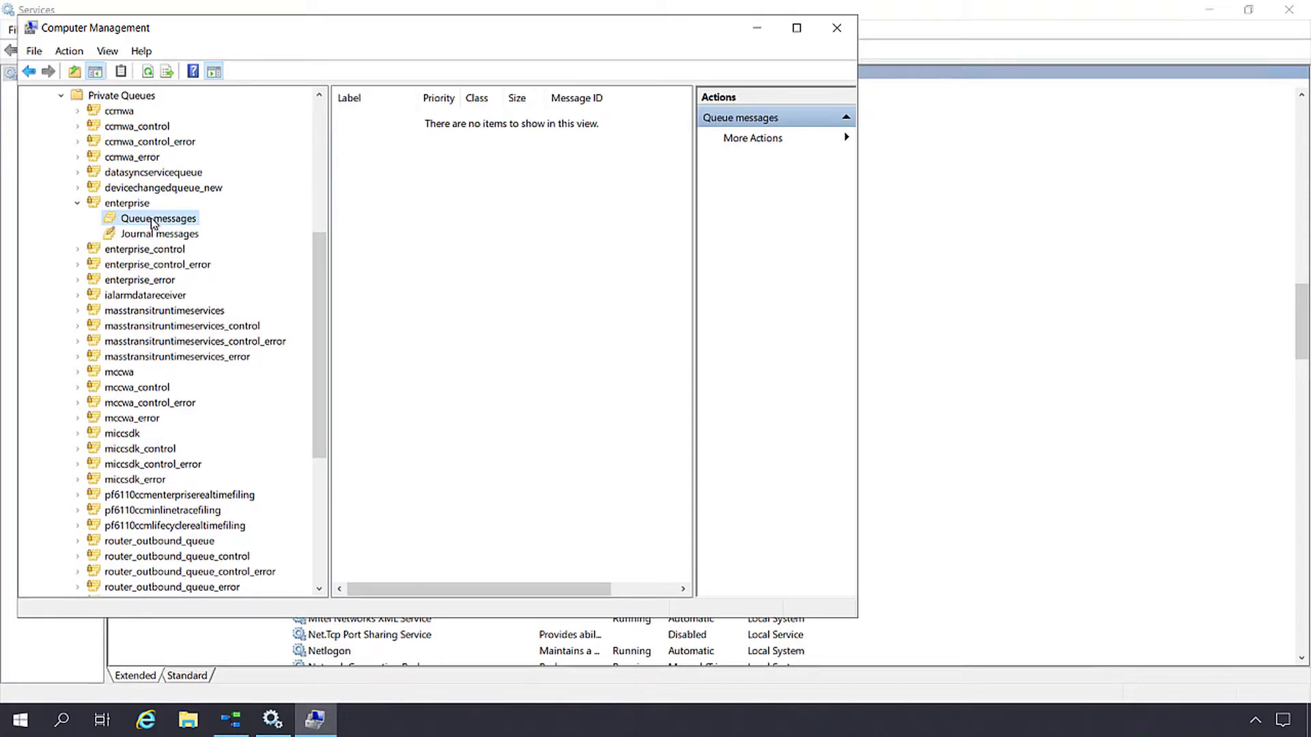
{"action": "right_click", "coordinate": [162, 221]}
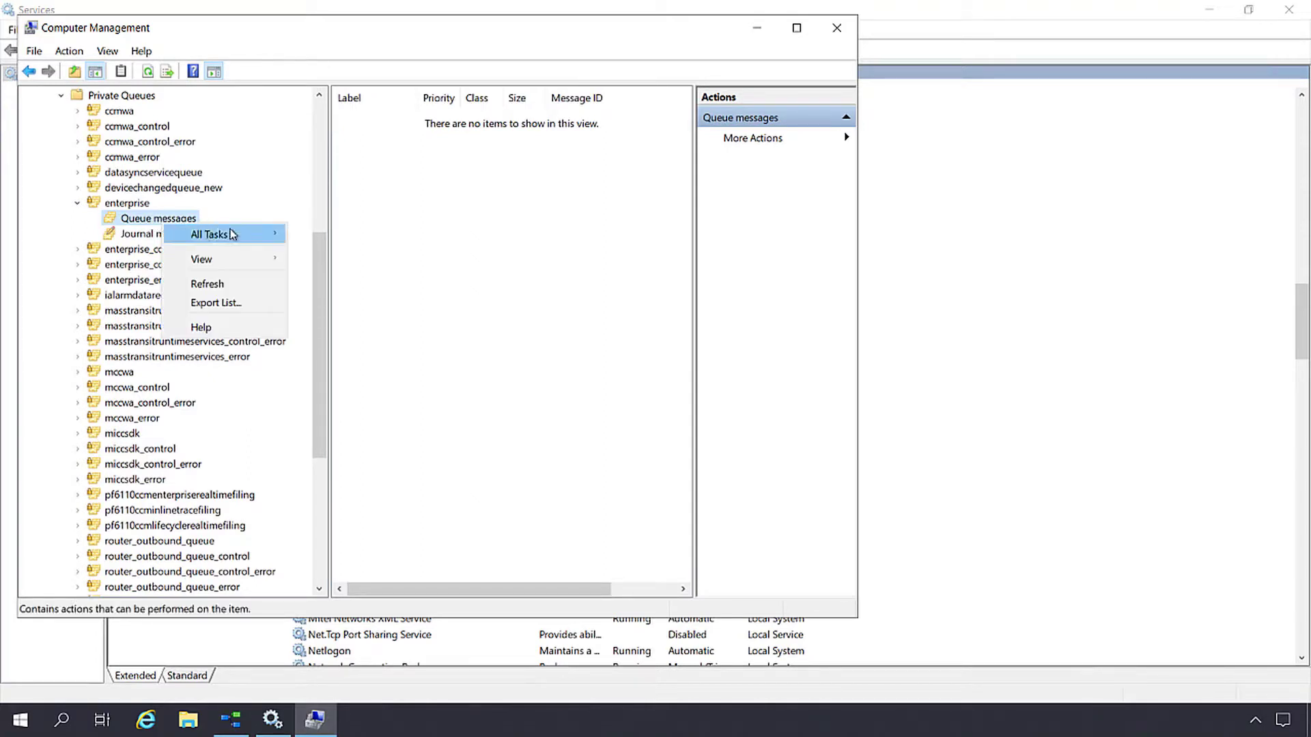
{"action": "mouse_move", "coordinate": [230, 234]}
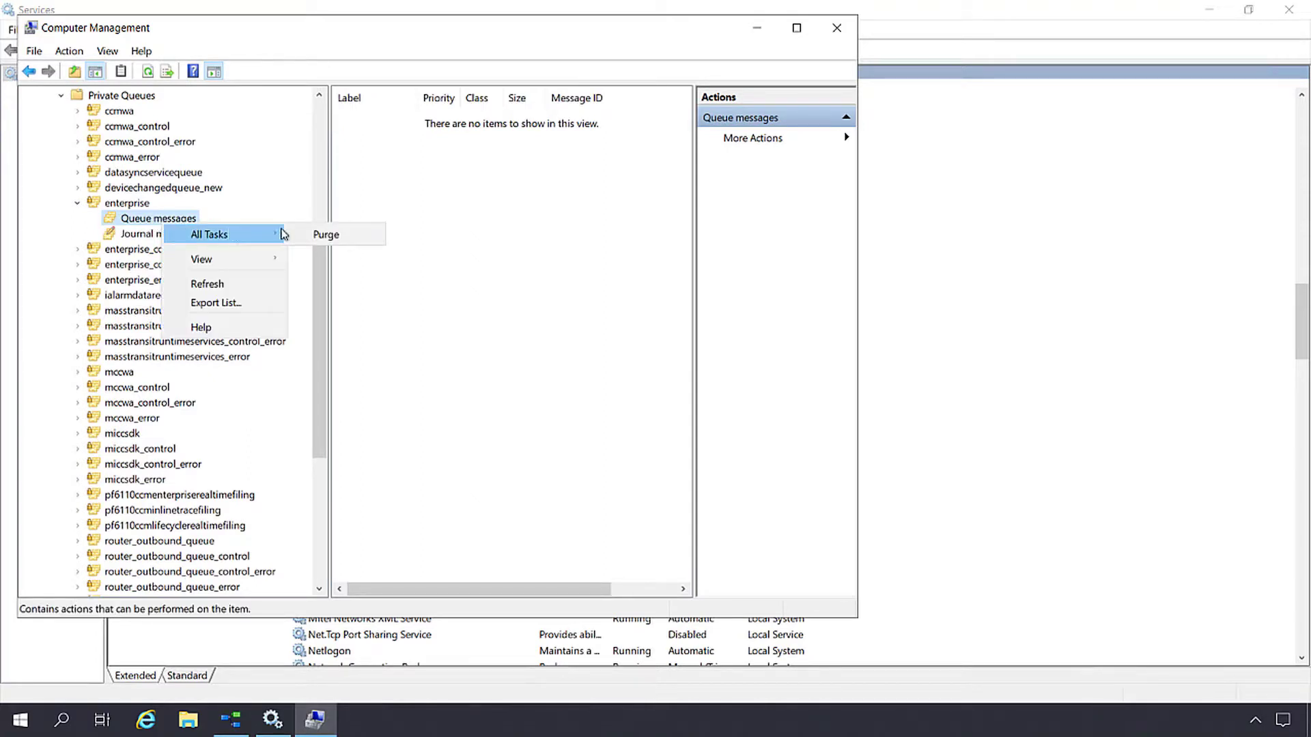
{"action": "left_click", "coordinate": [360, 236]}
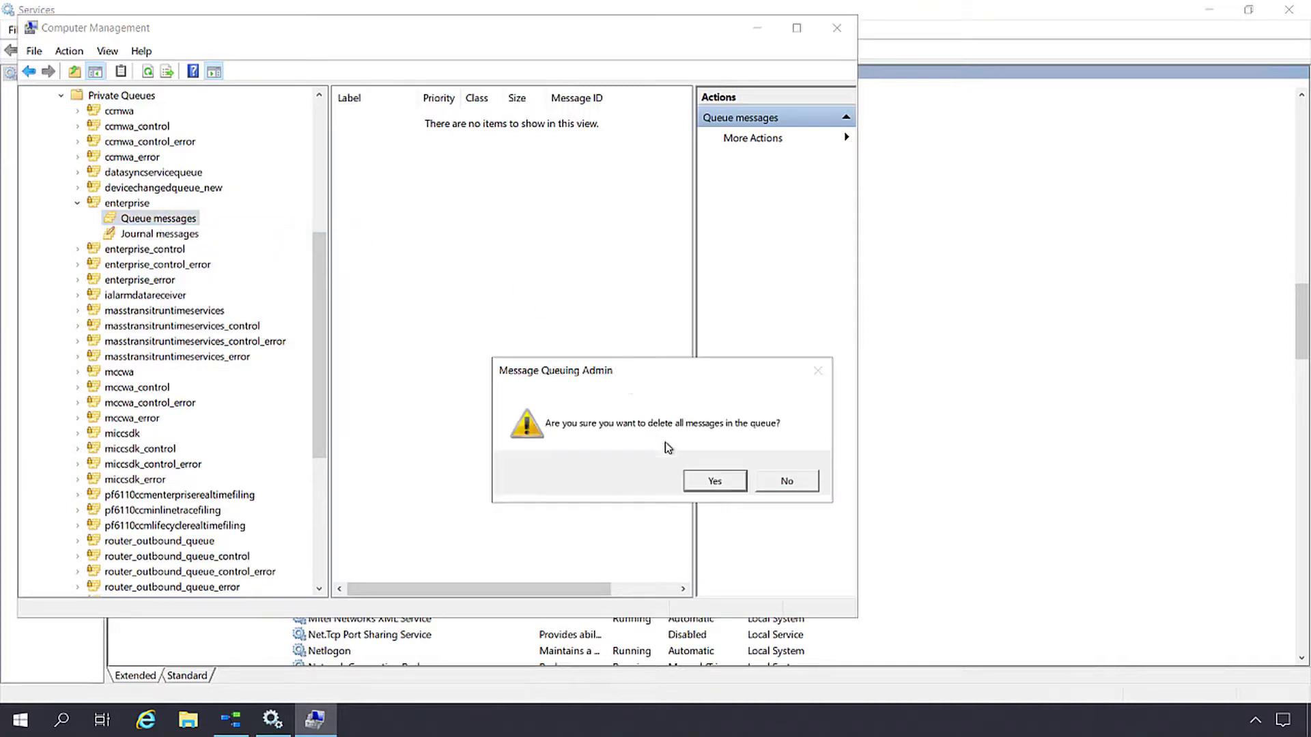
{"action": "left_click", "coordinate": [715, 483]}
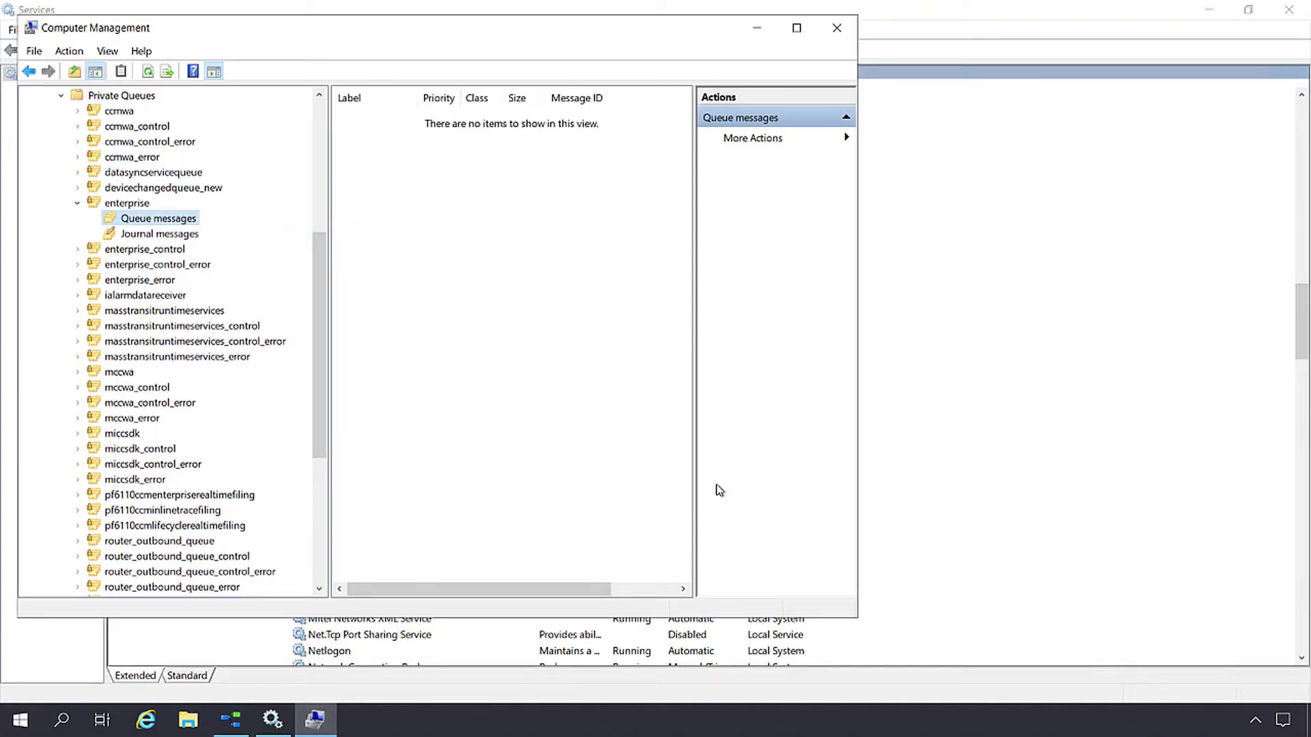
{"action": "left_click", "coordinate": [838, 30]}
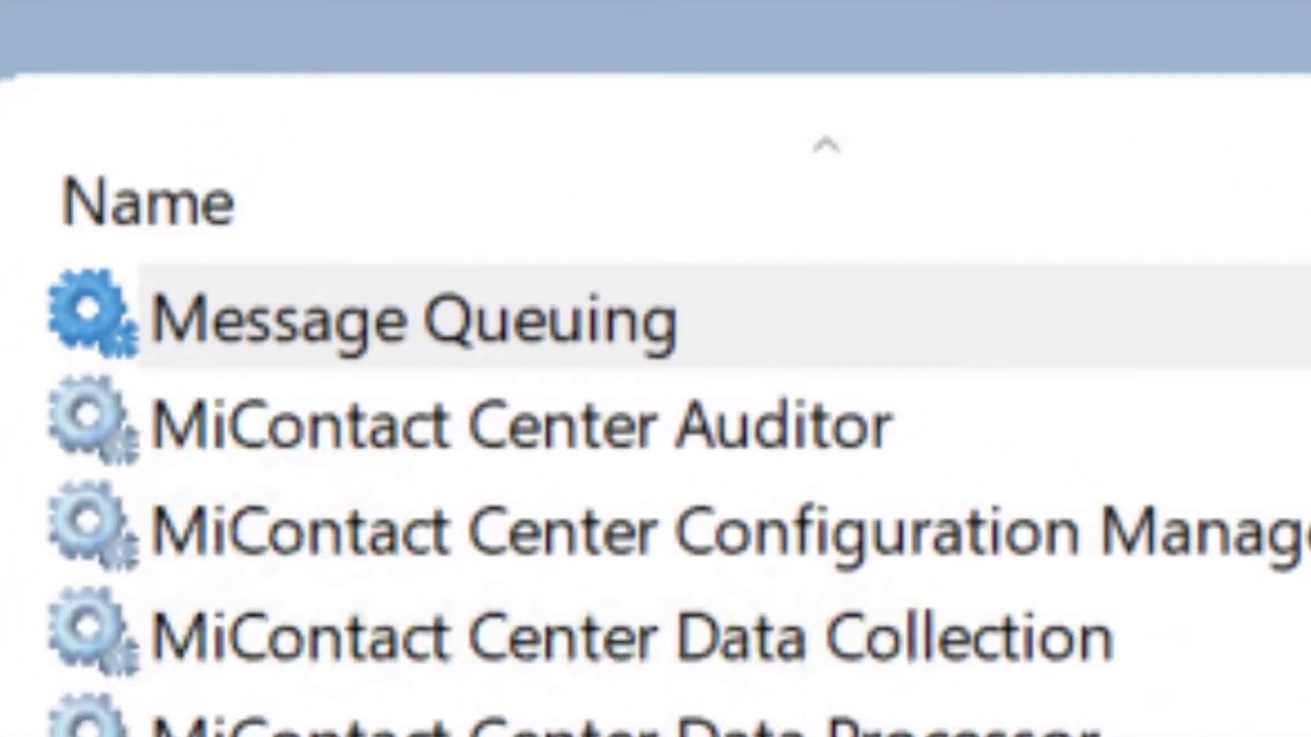
Step: Start the Message Queuing, MiContact Center Mass Transit Runtime and MiContact Center Enterprise services
{"action": "left_click", "coordinate": [474, 355]}
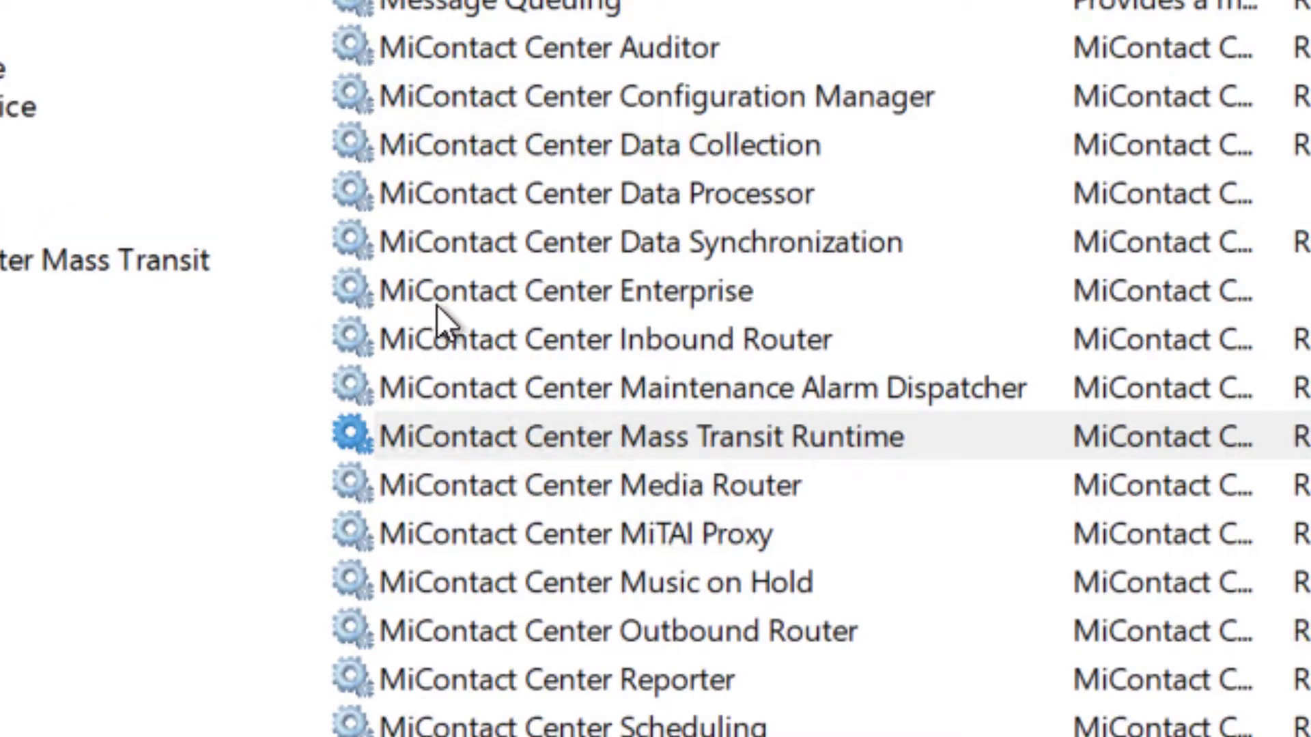
{"action": "left_click", "coordinate": [441, 305]}
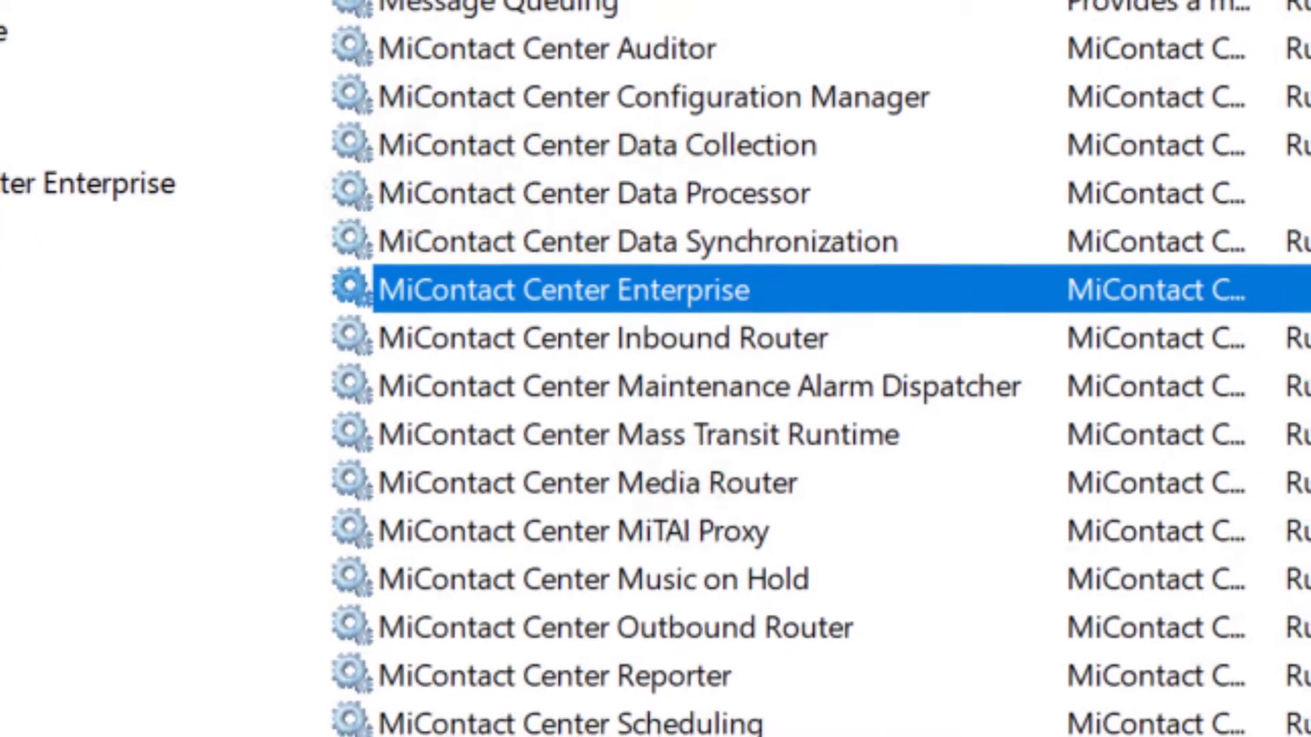
{"action": "left_click", "coordinate": [1, 258]}
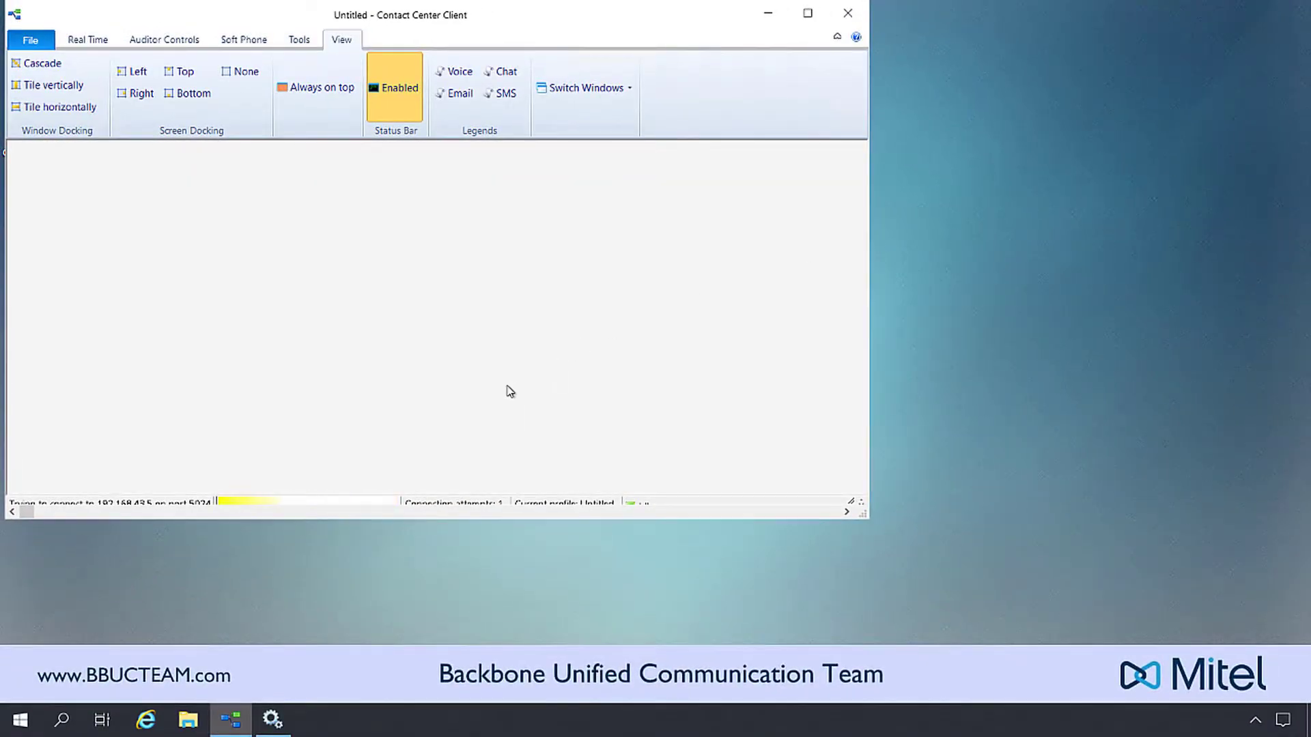
Step: Close the Contact Center Client window that is still trying to connect to the server, confirming the exit
{"action": "left_click_drag", "start_coordinate": [865, 514], "coordinate": [867, 532]}
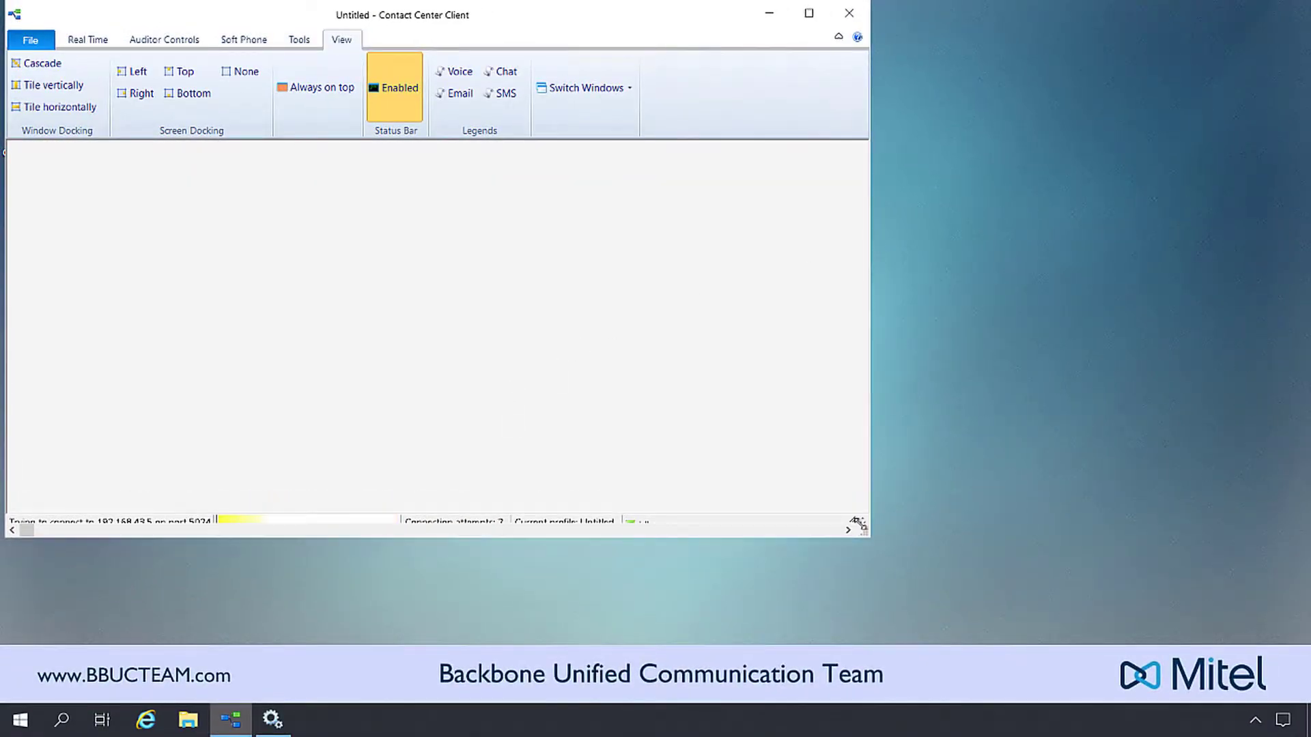
{"action": "left_click", "coordinate": [849, 13]}
{"action": "left_click", "coordinate": [722, 427]}
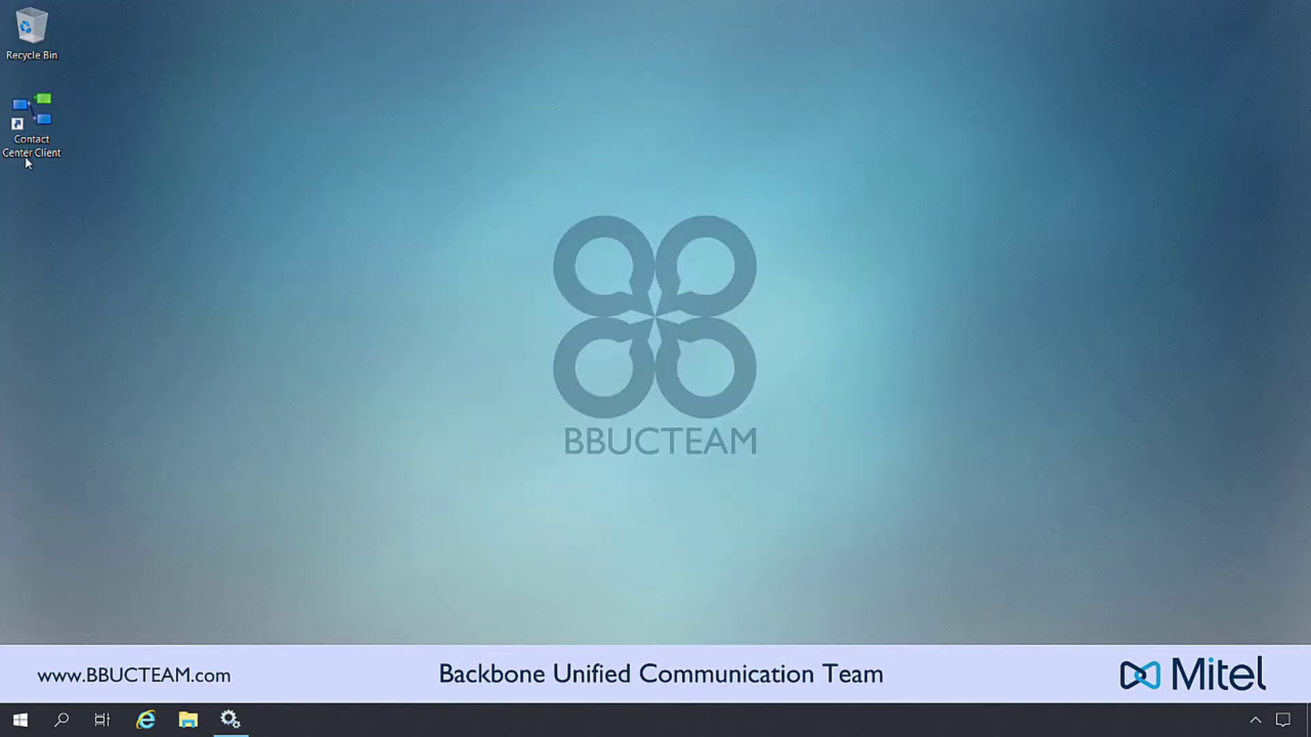
Step: Relaunch Contact Center Client, log in to 192.168.43.5 with the admin username and account password, and restore its window to a smaller size
{"action": "double_click", "coordinate": [26, 158]}
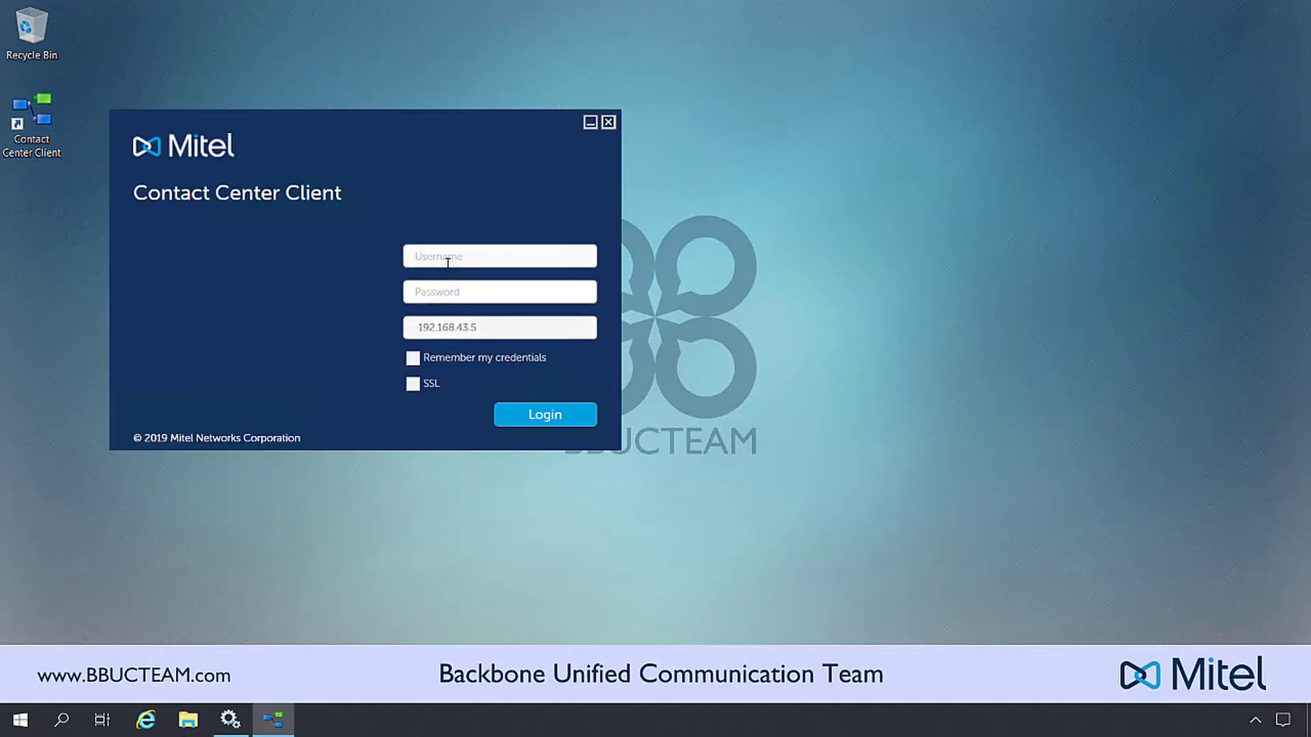
{"action": "left_click", "coordinate": [447, 263]}
{"action": "key", "text": "Tab"}
{"action": "type", "text": "*******"}
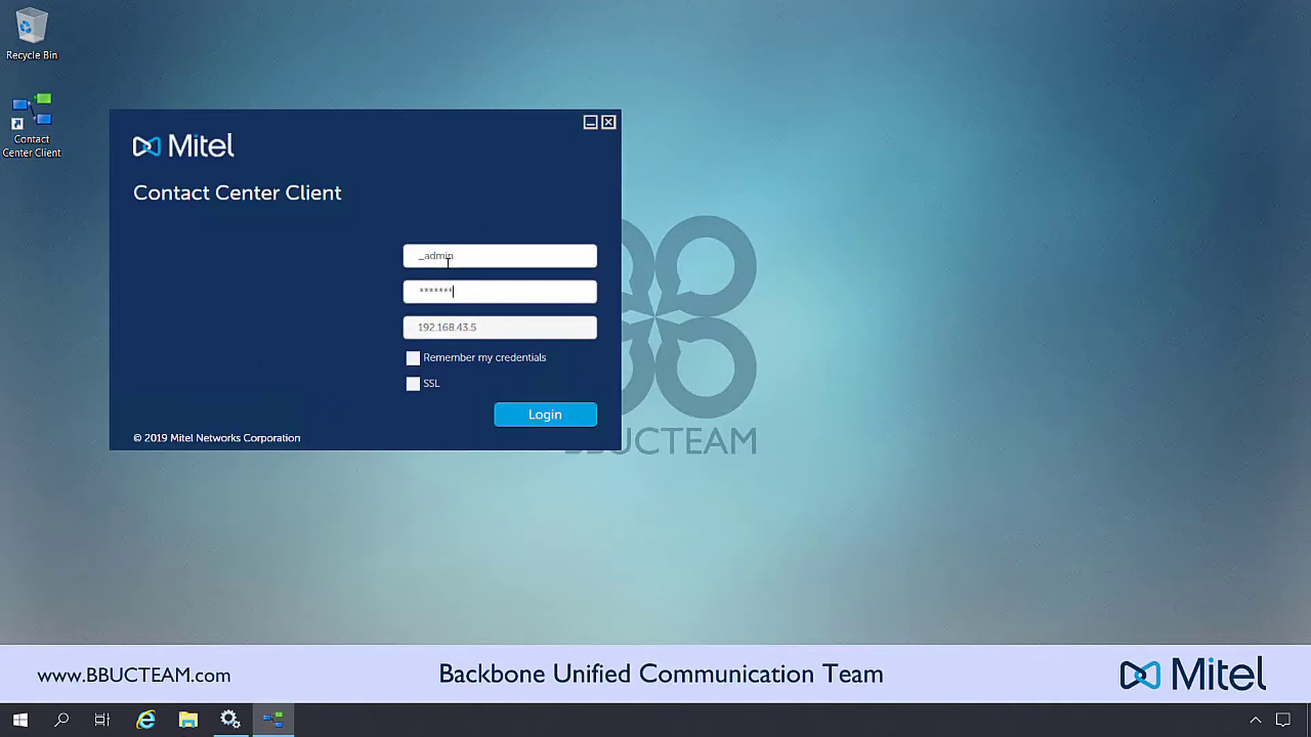
{"action": "type", "text": "**"}
{"action": "key", "text": "Return"}
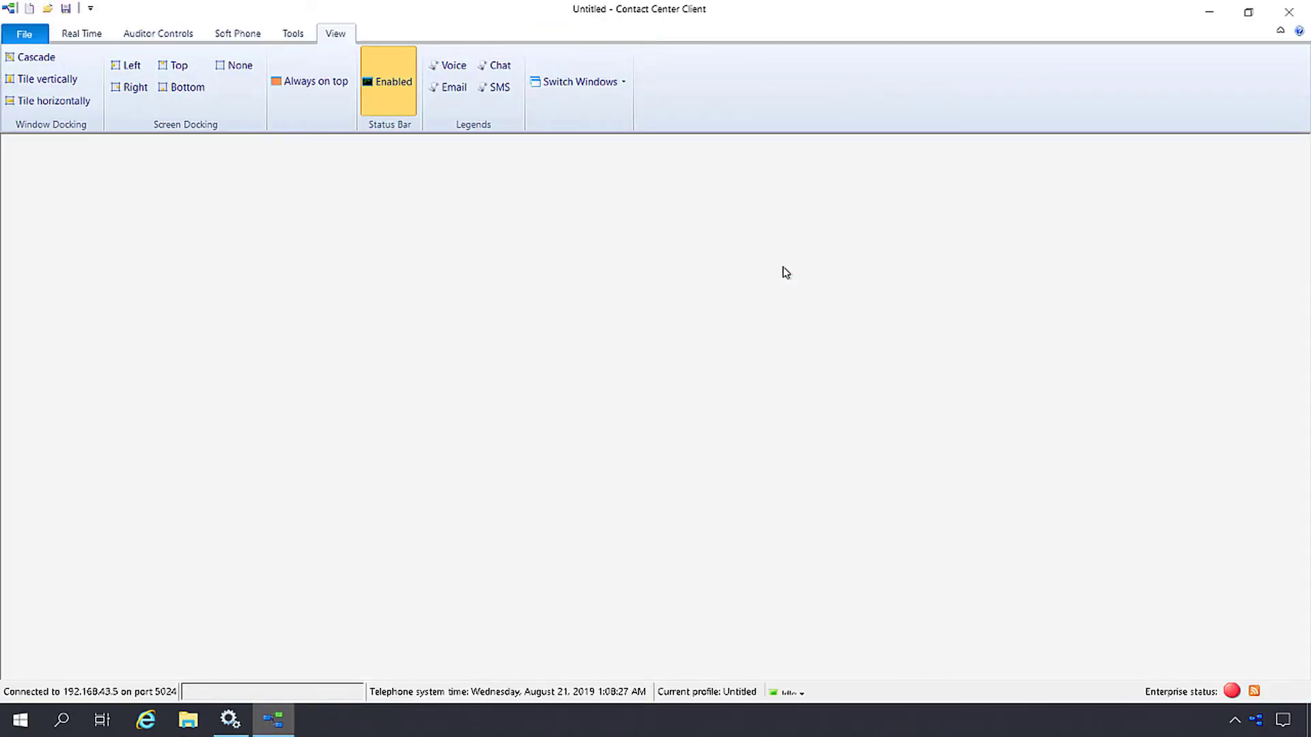
{"action": "left_click", "coordinate": [1248, 12]}
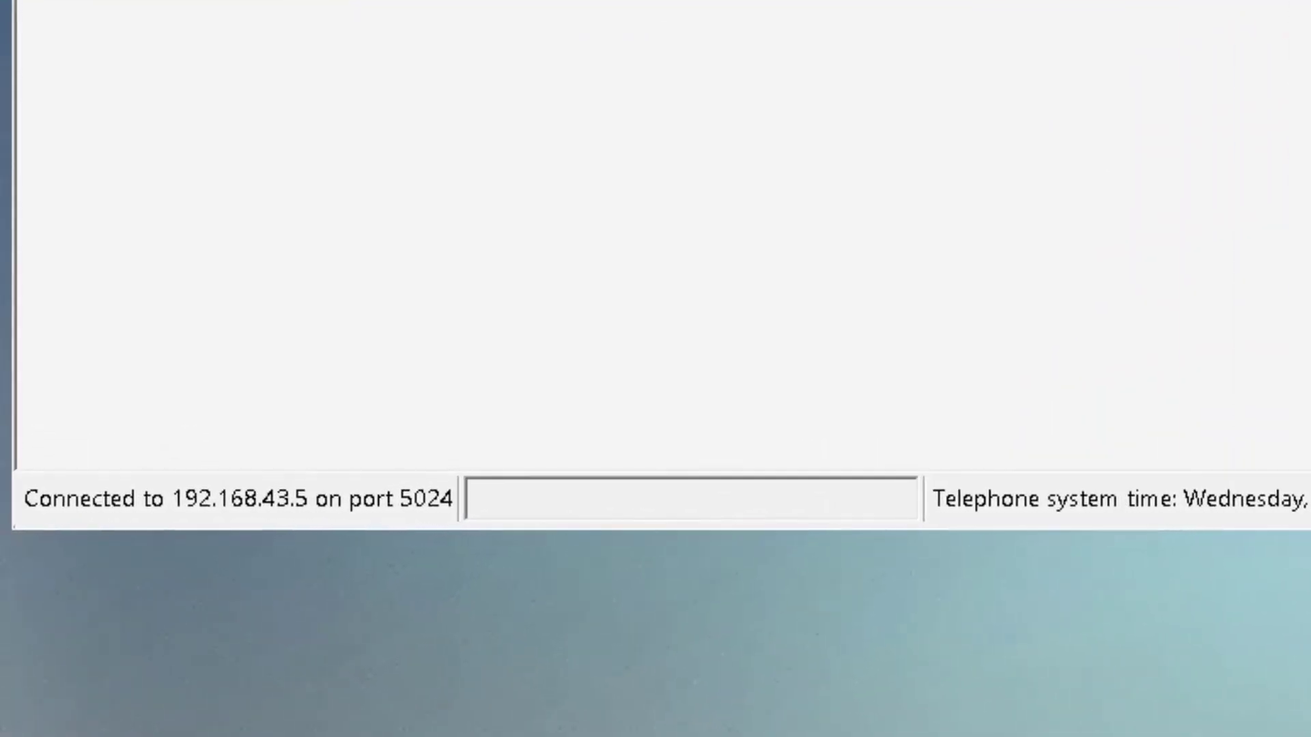